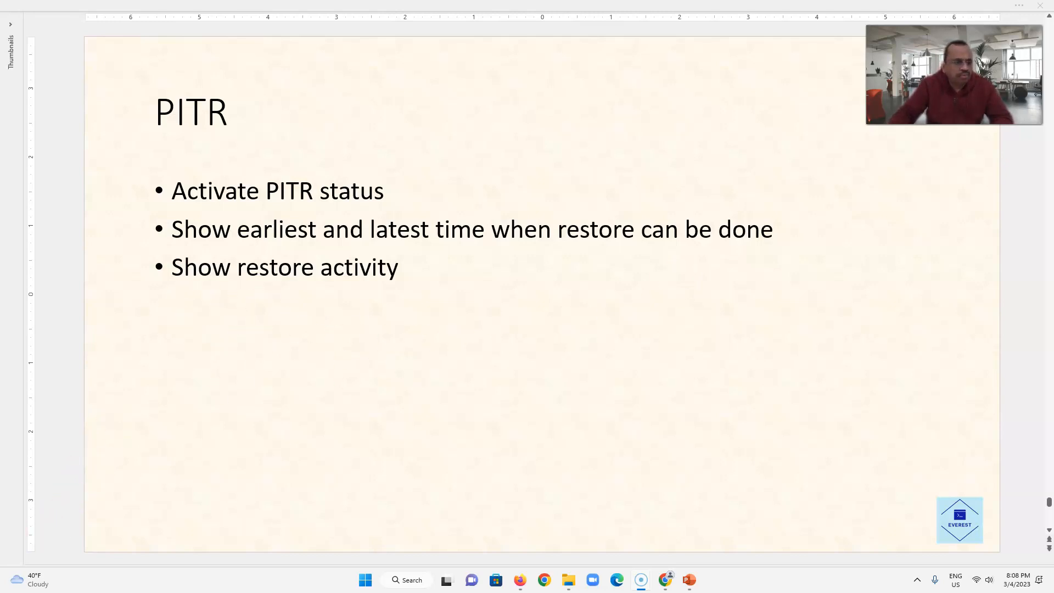
- Switch to the DynamoDB console in the browser, enlarge the page and open the backup settings of the books table
key("alt+Tab")
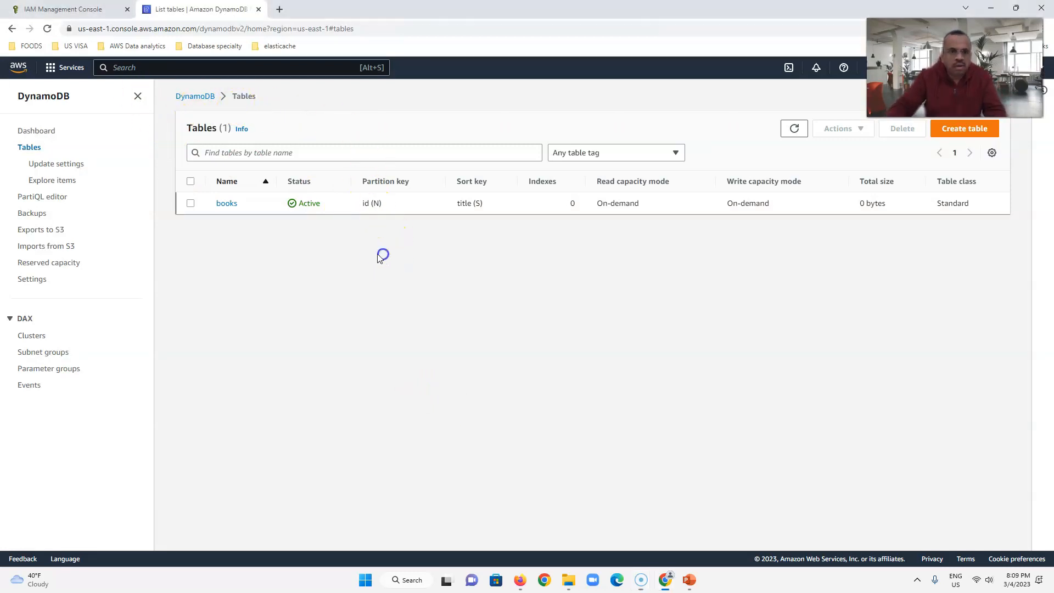
key("ctrl+plus")
key("ctrl+plus")
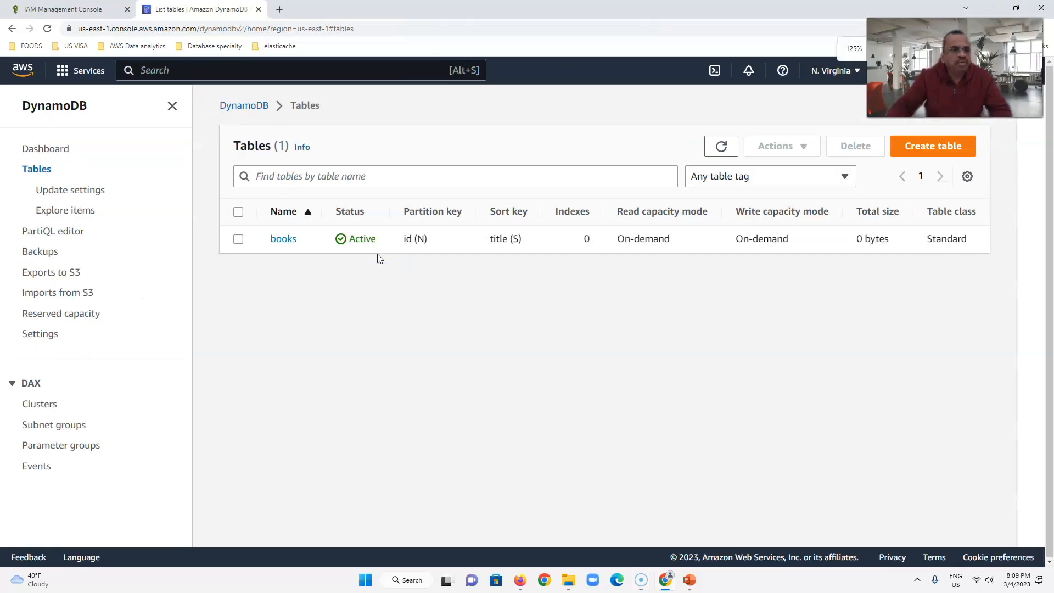
left_click(283, 240)
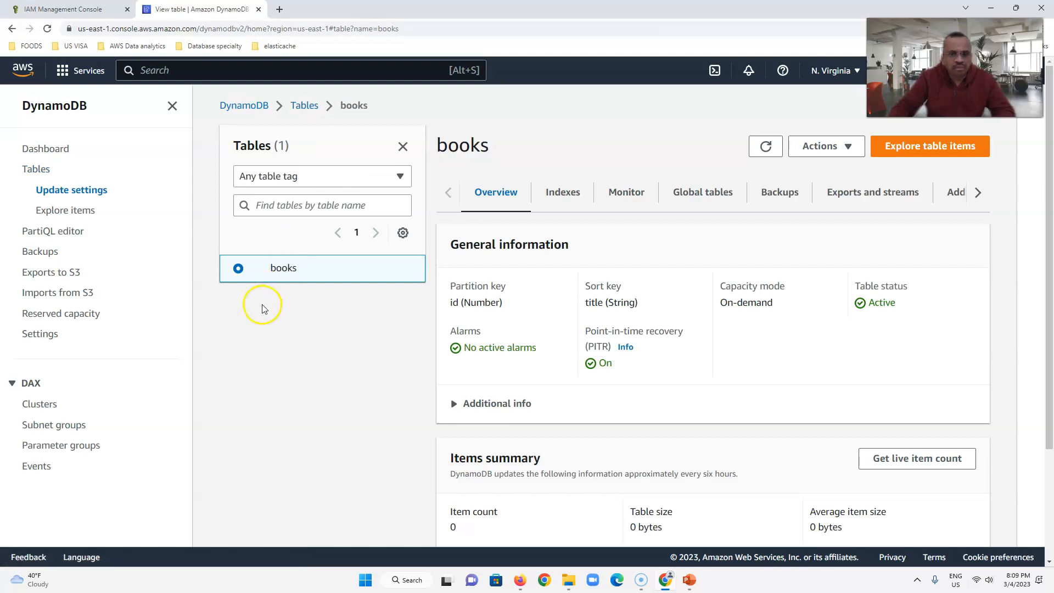
left_click(779, 193)
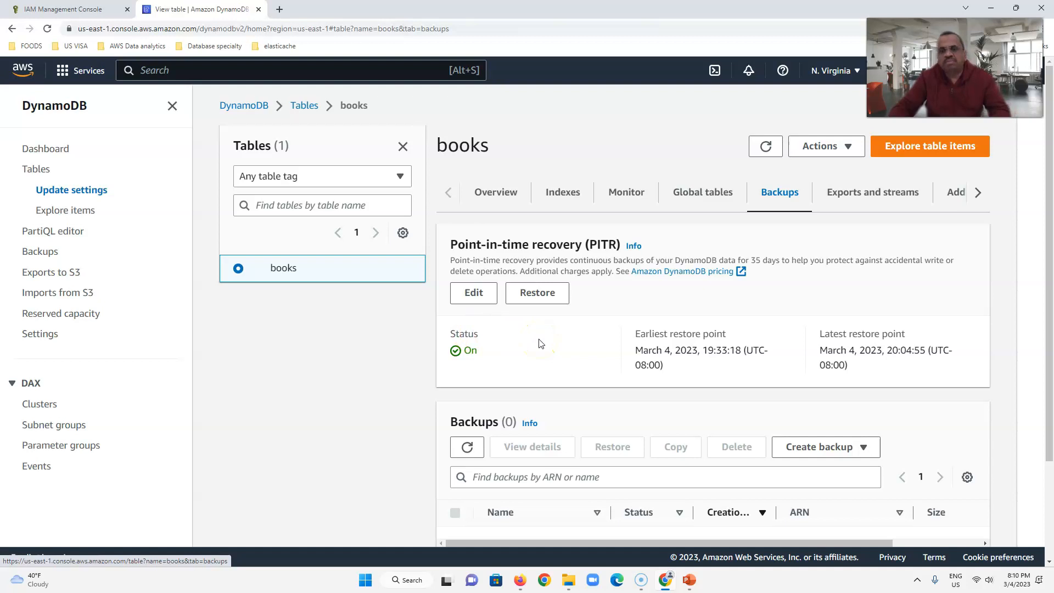
- Review the books table's point-in-time recovery settings without saving changes, and refresh the table details
left_click(476, 294)
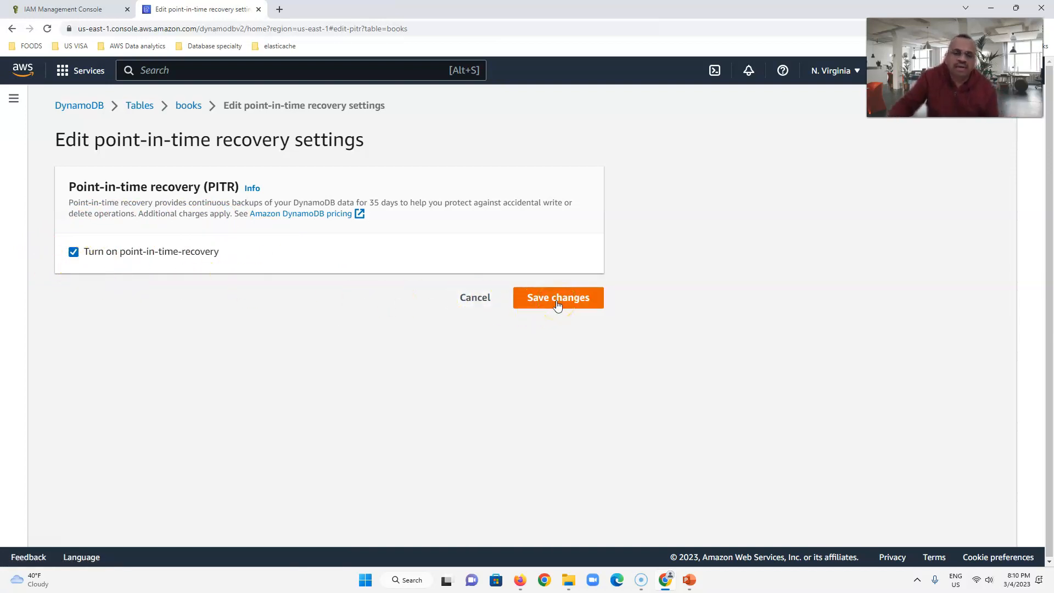
left_click(477, 301)
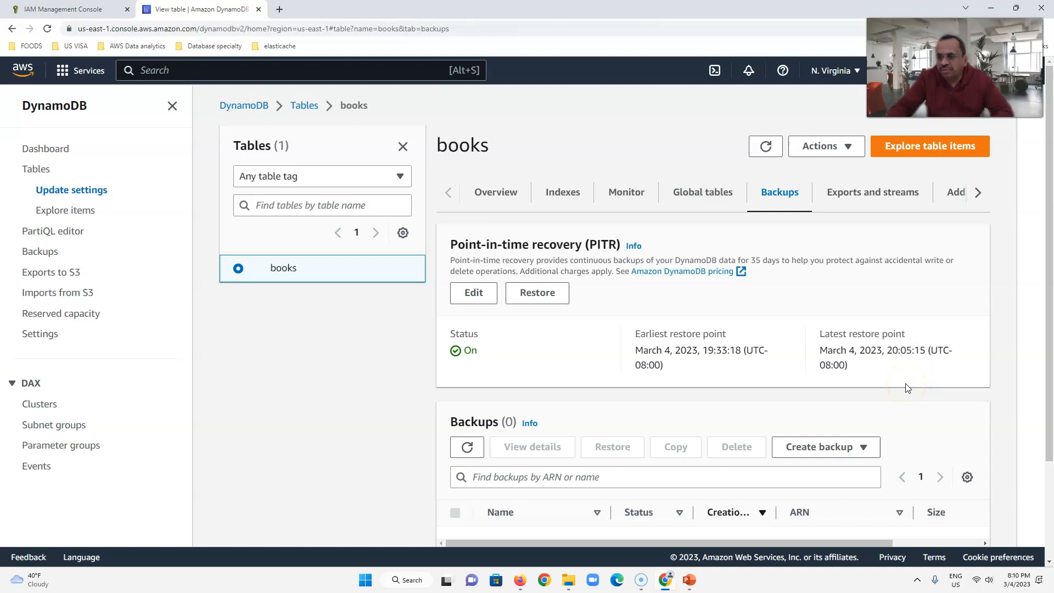
left_click(764, 146)
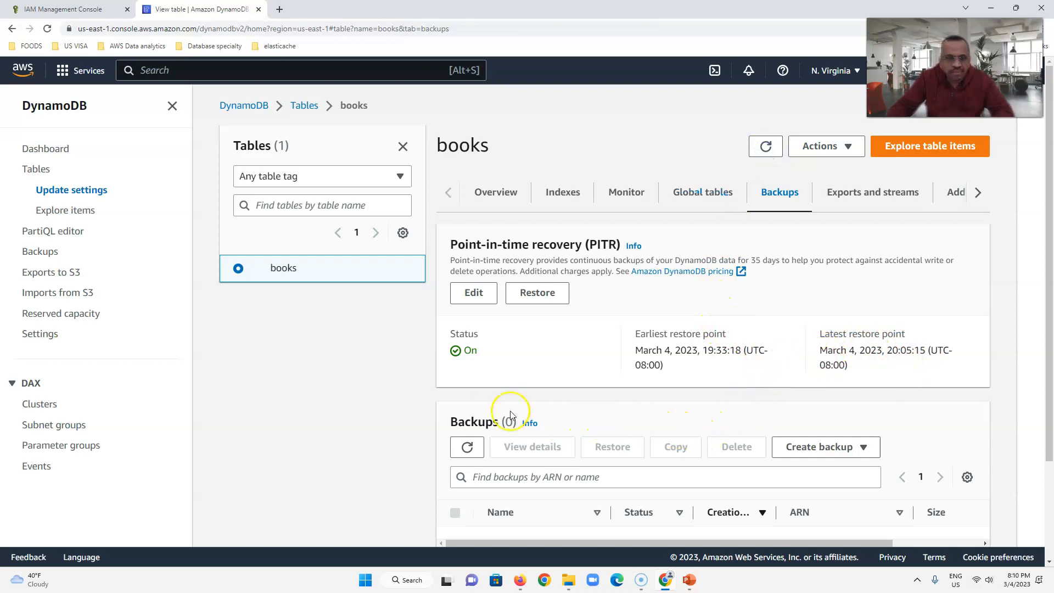
- Set up a point-in-time restore of the books table to a new table named books-pitr-restore, using 2023/03/04 at 19:33:59
left_click(537, 294)
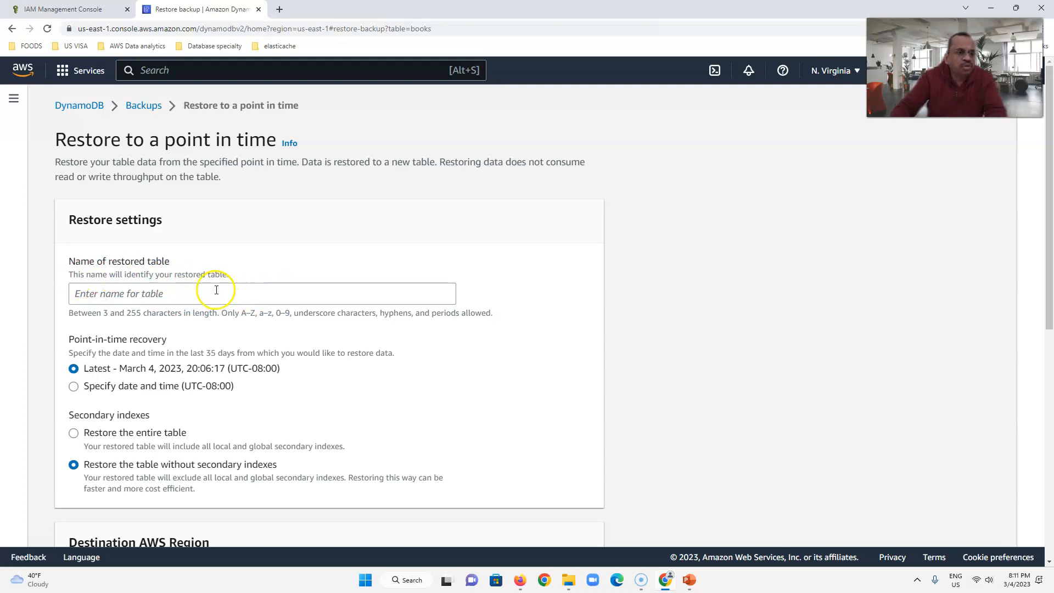
scroll(208, 290, "down", 2)
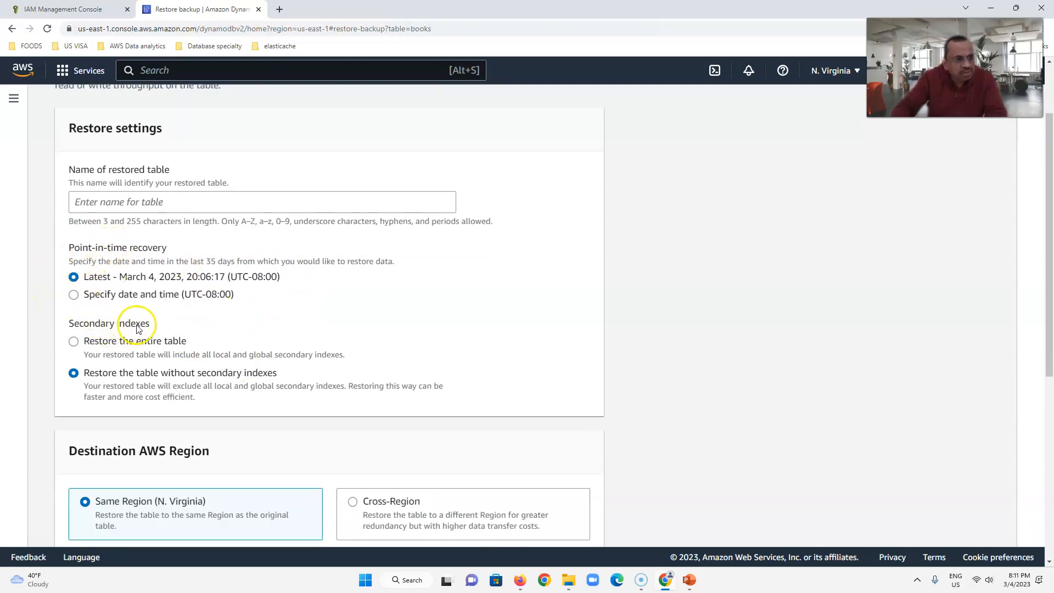
scroll(229, 320, "down", 6)
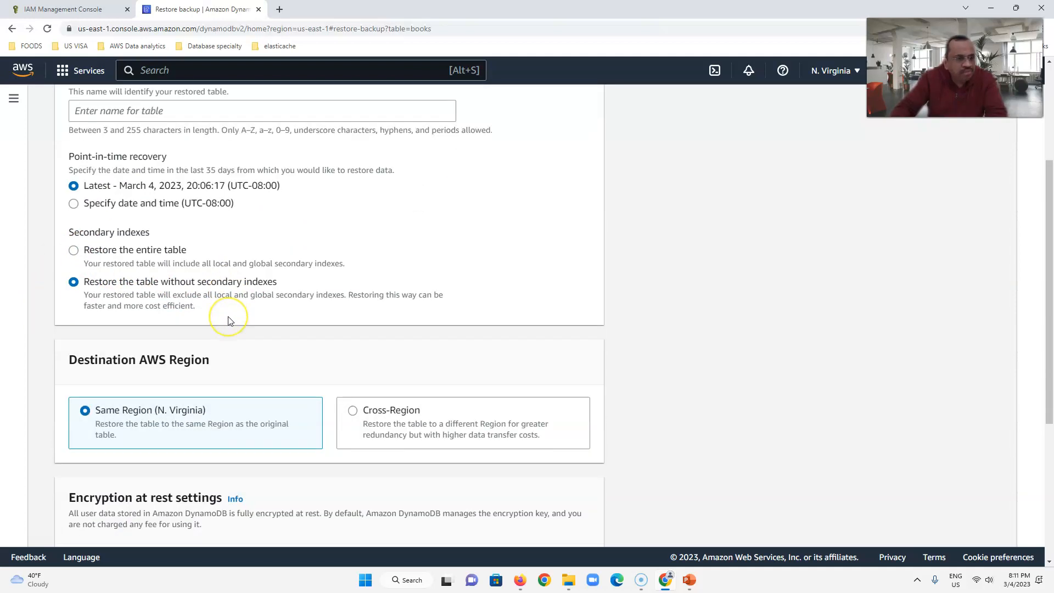
scroll(187, 464, "down", 2)
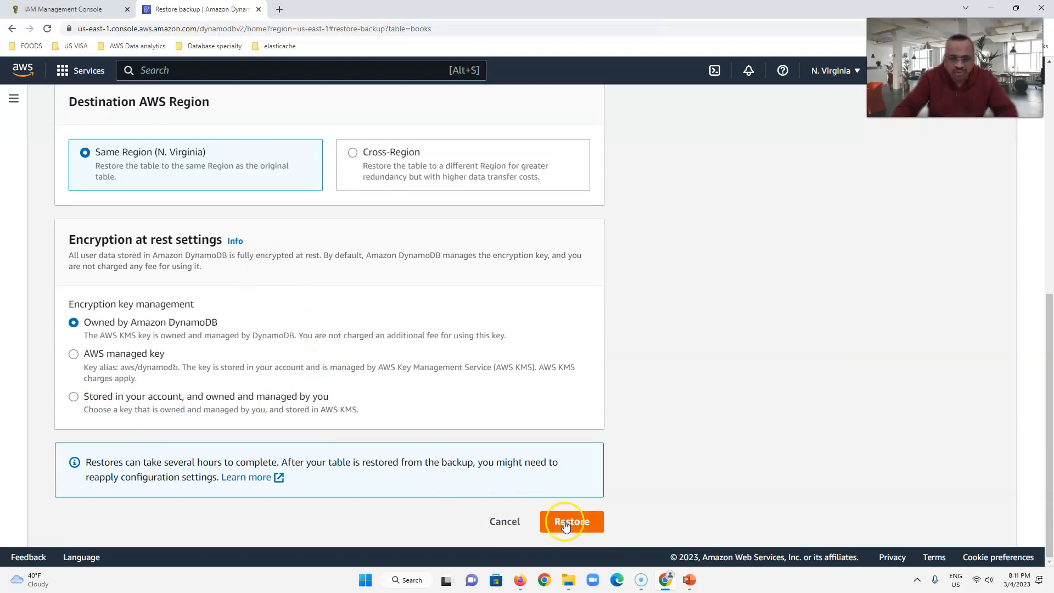
scroll(434, 330, "up", 10)
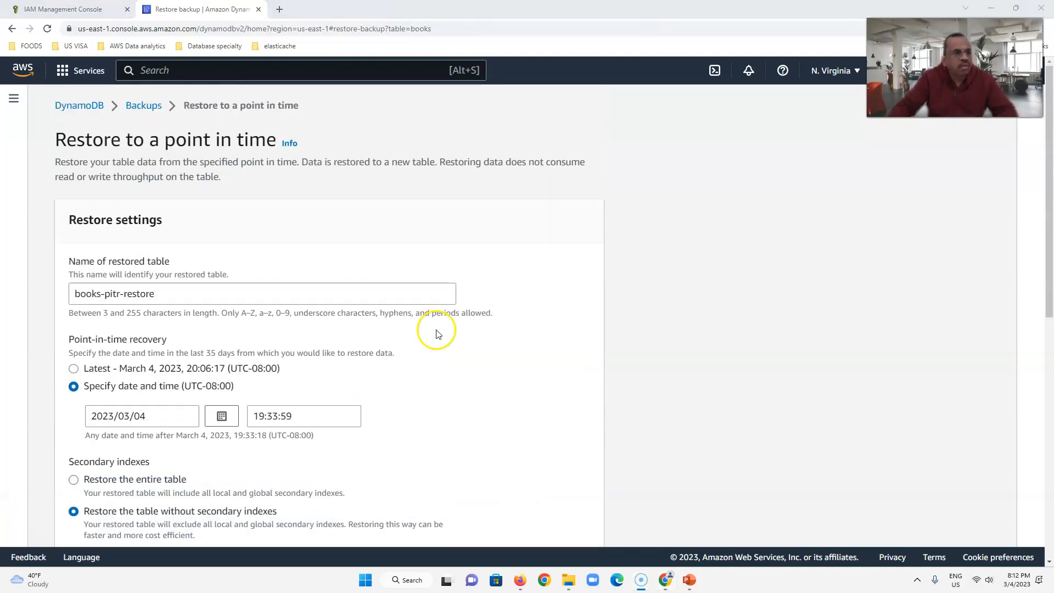
scroll(223, 313, "down", 2)
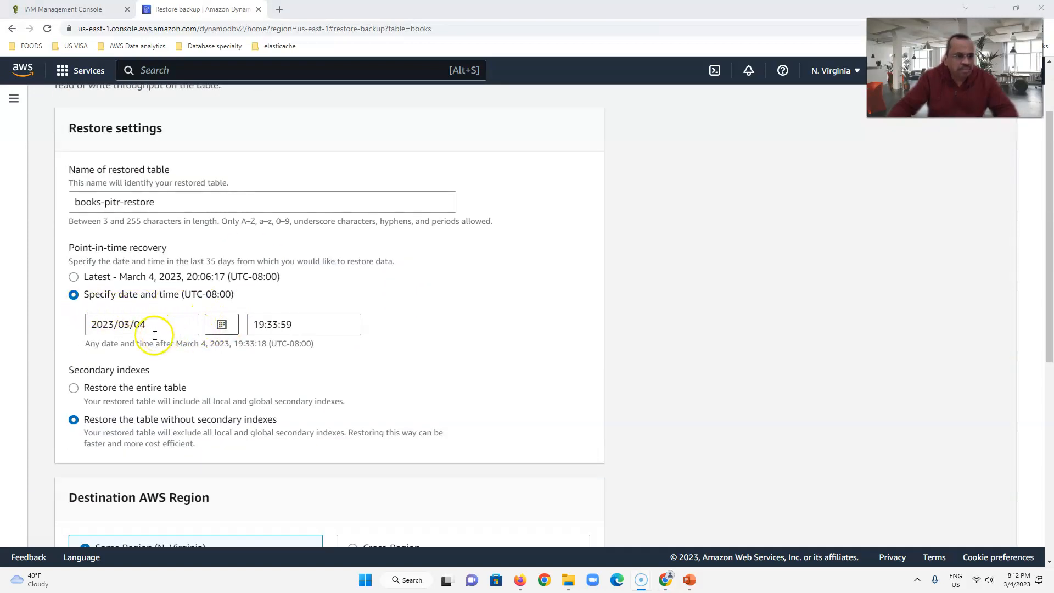
left_click(221, 324)
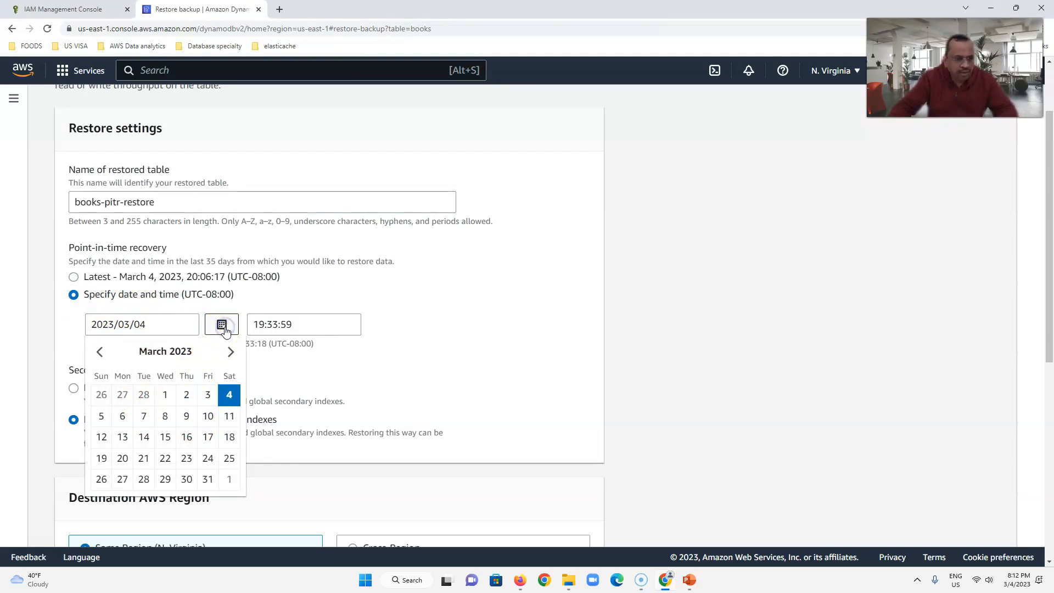
left_click(329, 357)
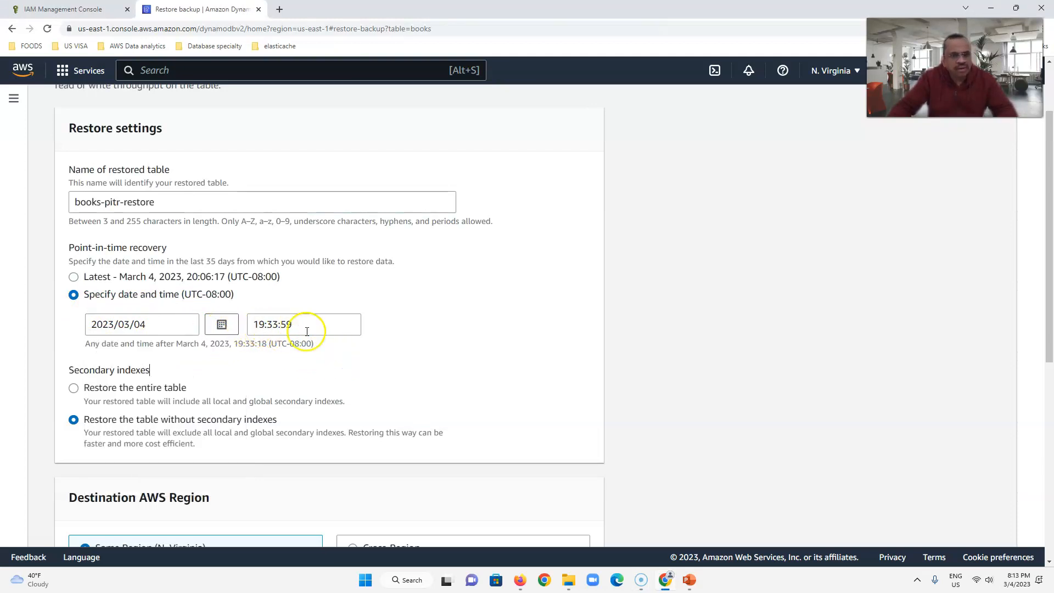
- Start the restore without secondary indexes, in the same region (N. Virginia), with the encryption key owned by Amazon DynamoDB
scroll(148, 376, "down", 2)
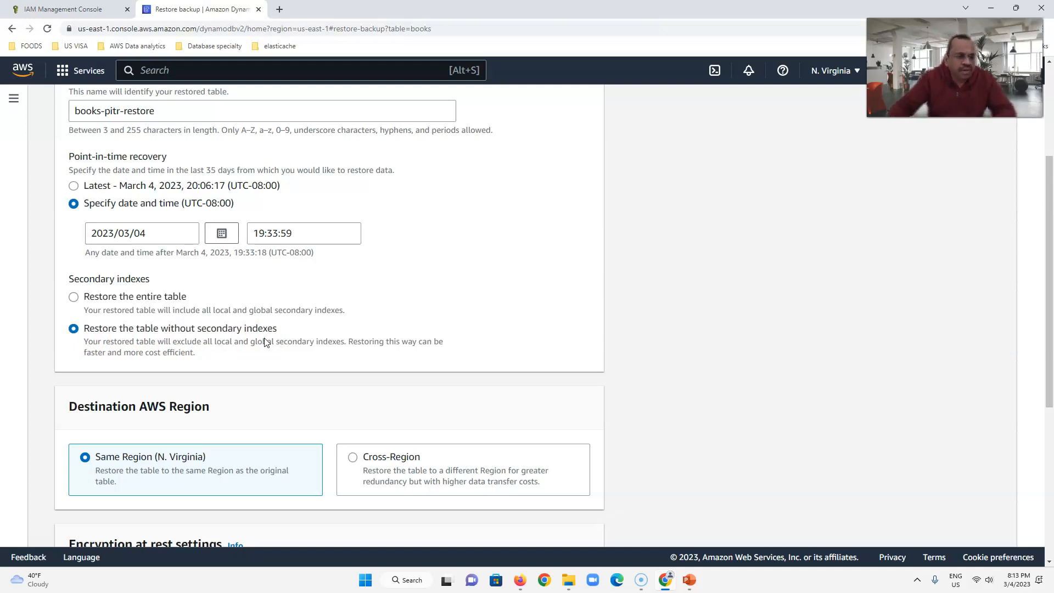
scroll(265, 342, "down", 2)
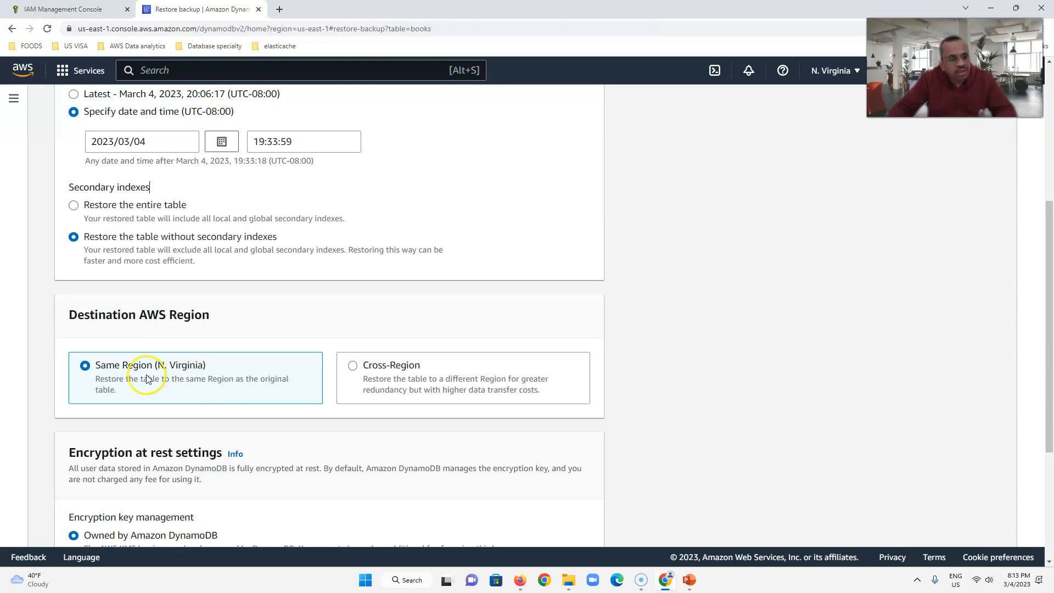
scroll(407, 379, "down", 5)
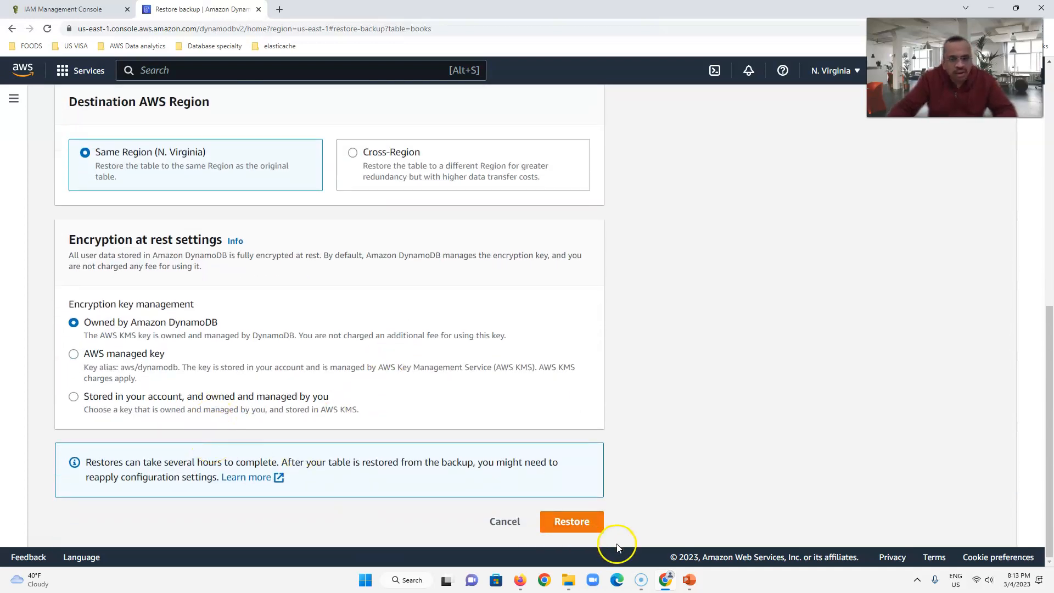
left_click(573, 522)
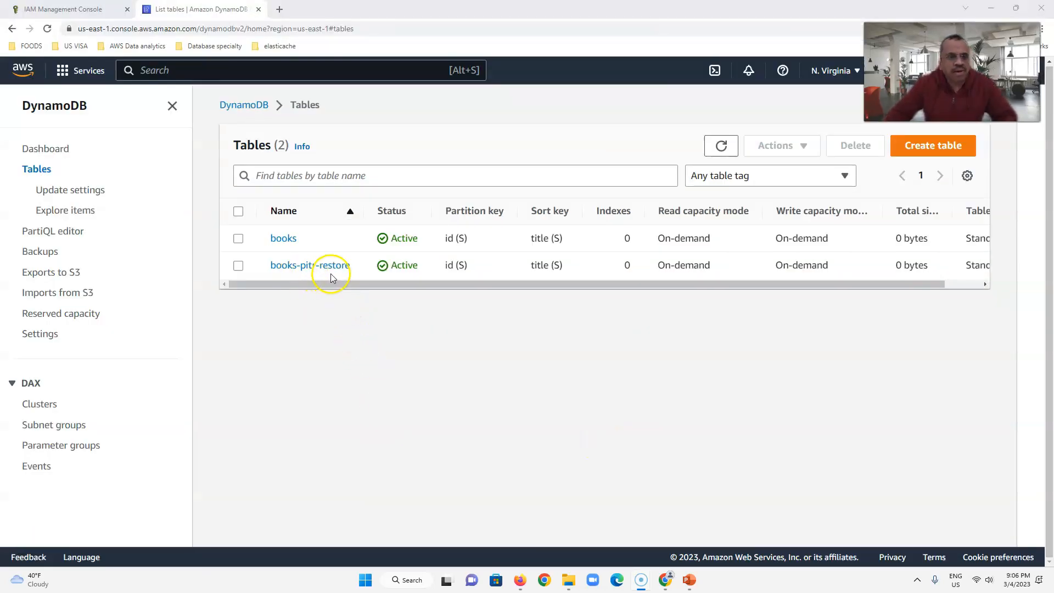
- Open the books table's backups and start scheduling backups through a new AWS Backup plan
left_click(283, 239)
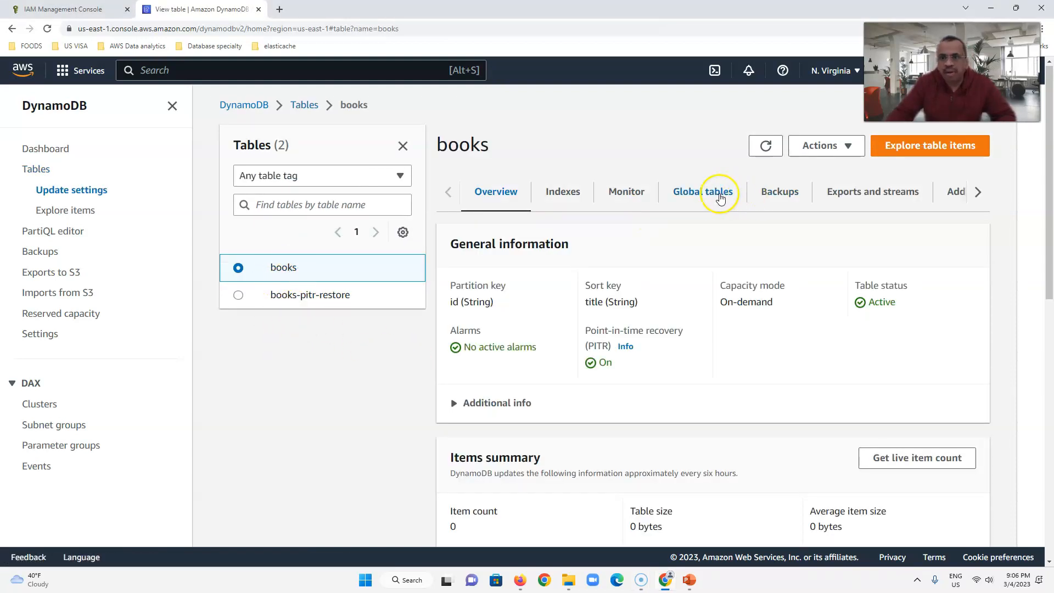
left_click(782, 196)
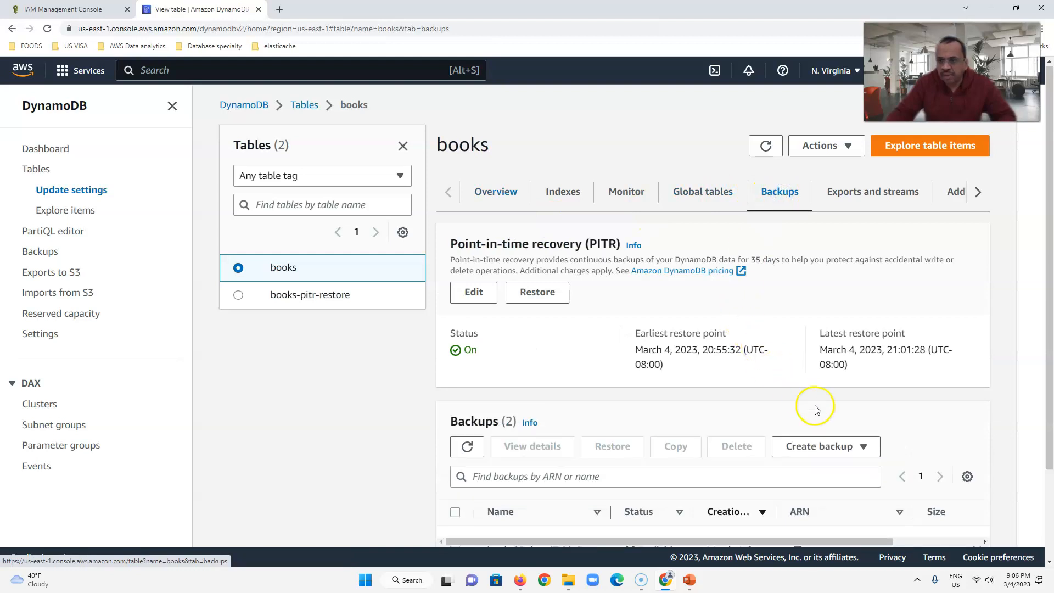
scroll(815, 404, "down", 2)
left_click(863, 335)
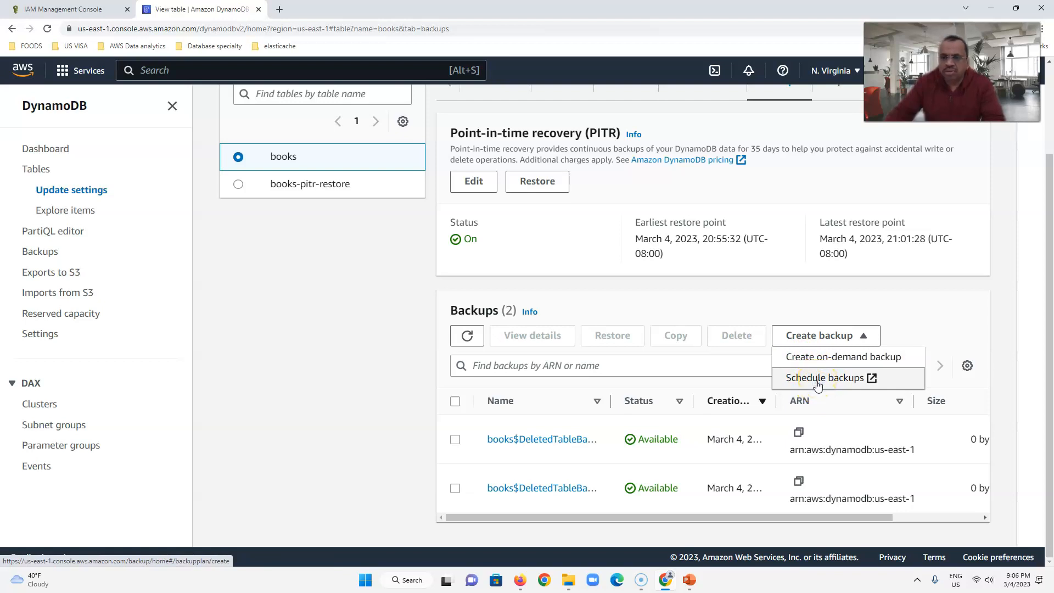
left_click(817, 385)
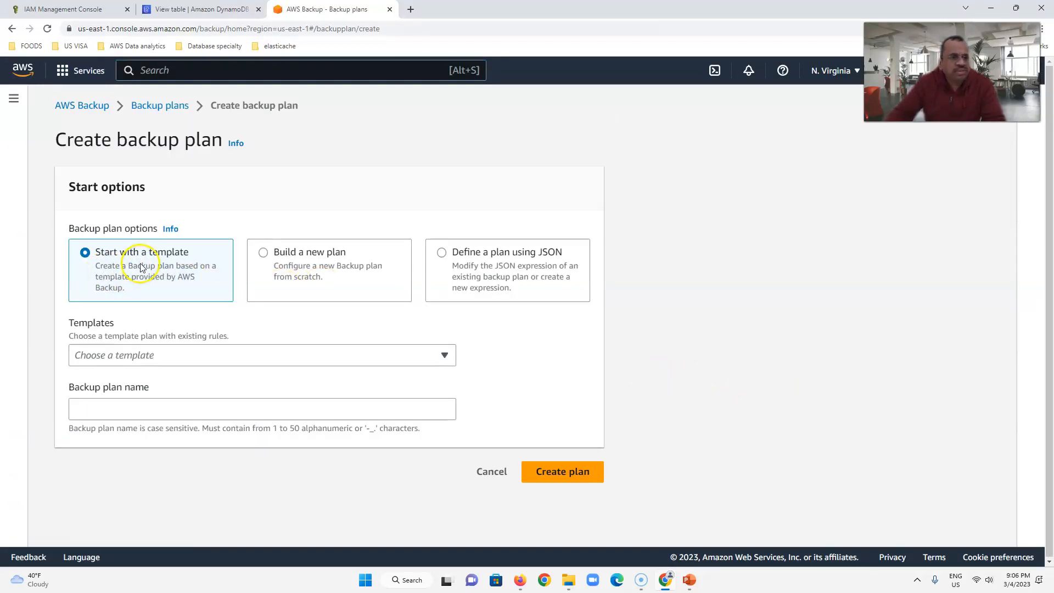
- Examine the backup plan templates and the frequency choices for building a new plan, and leave for the backup plans list
left_click(180, 359)
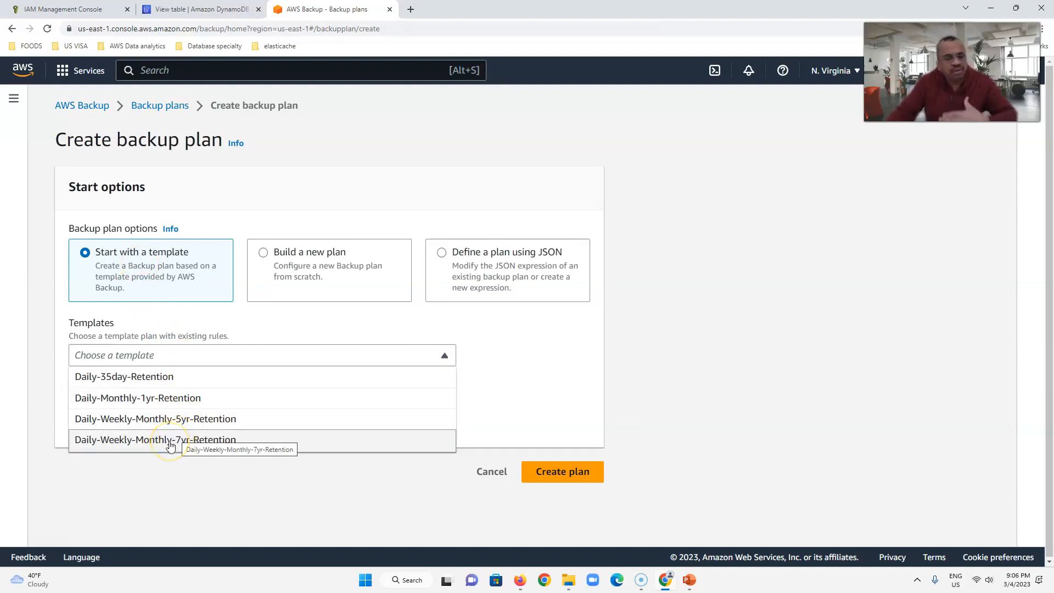
left_click(336, 253)
scroll(307, 373, "down", 5)
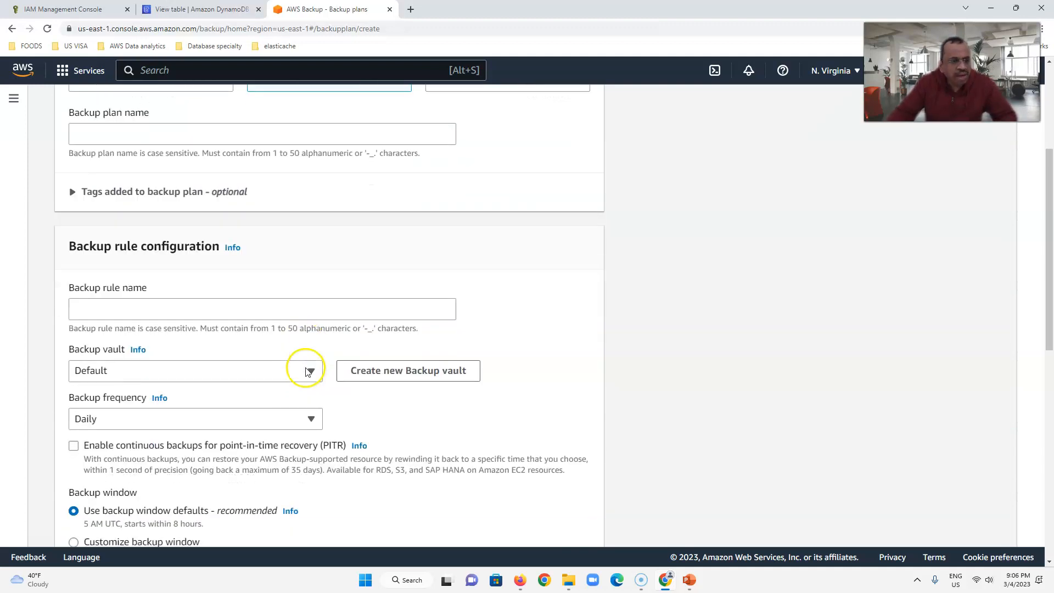
left_click(209, 358)
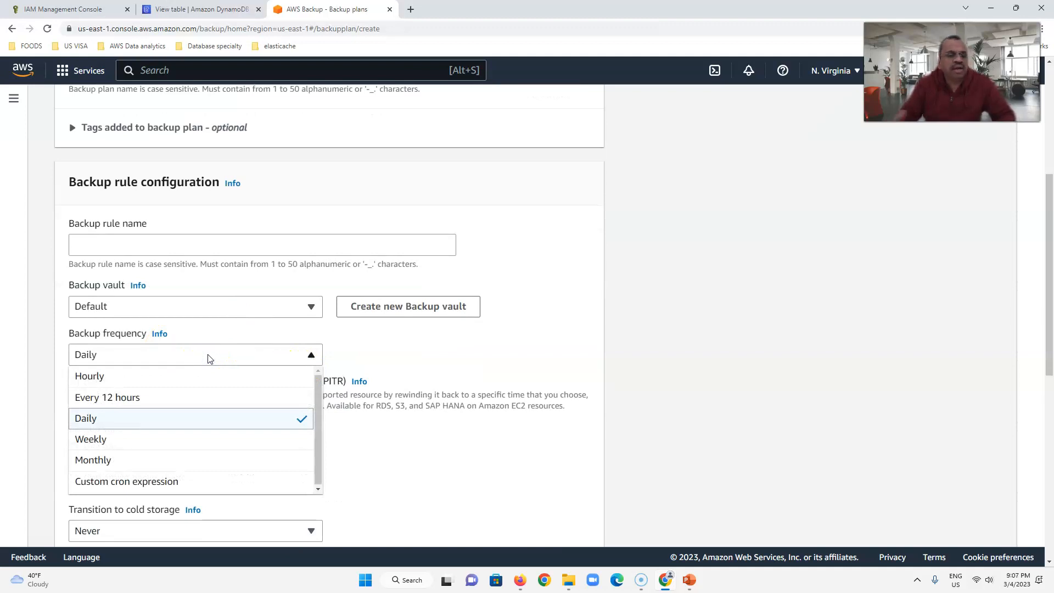
scroll(357, 352, "up", 5)
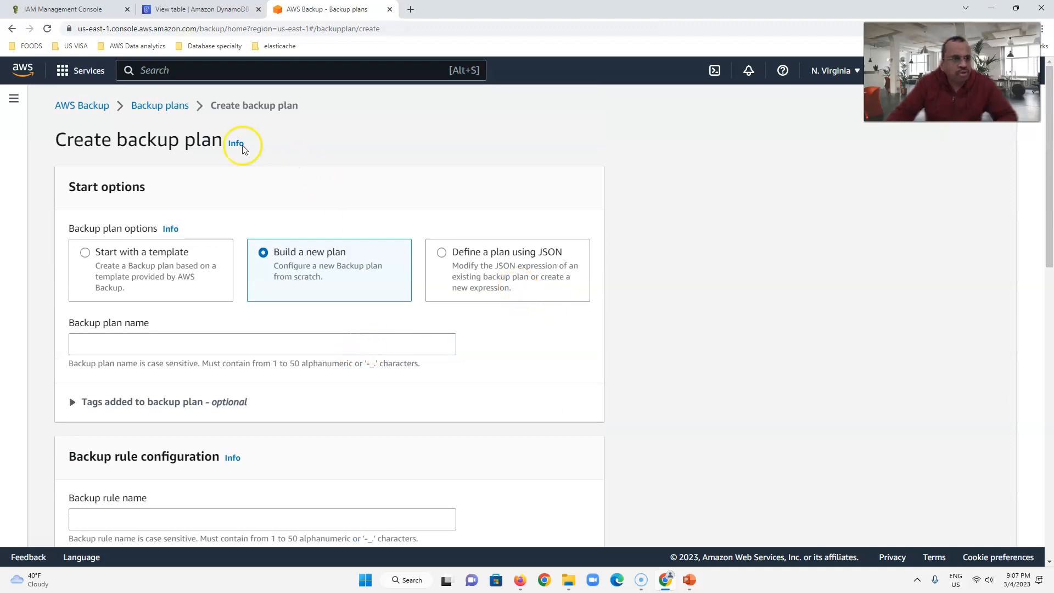
left_click(146, 110)
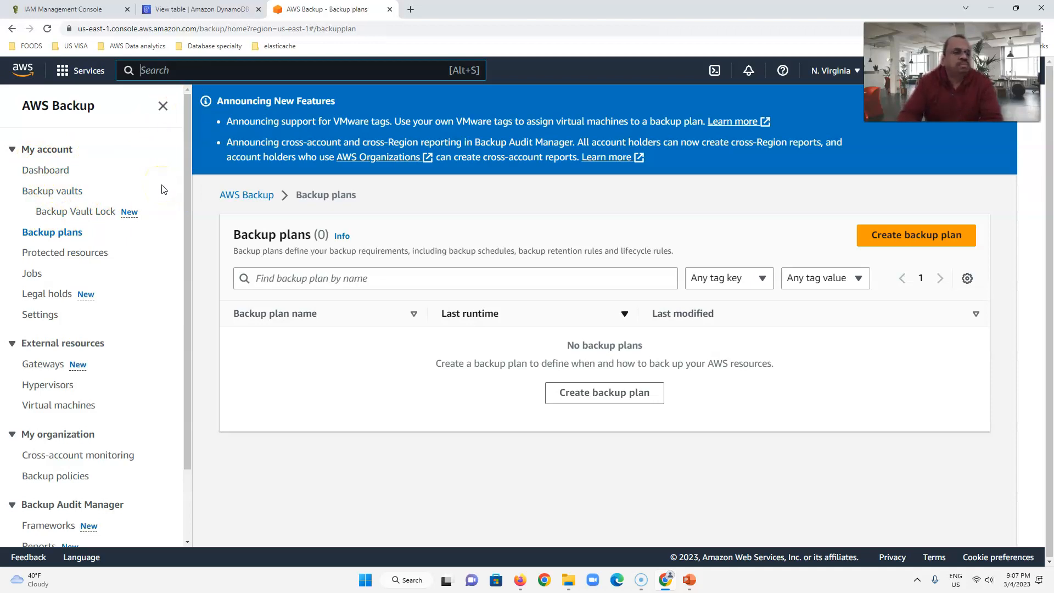
- Search the AWS services for DynamoDB and return to the backups of the books table
type("dynam")
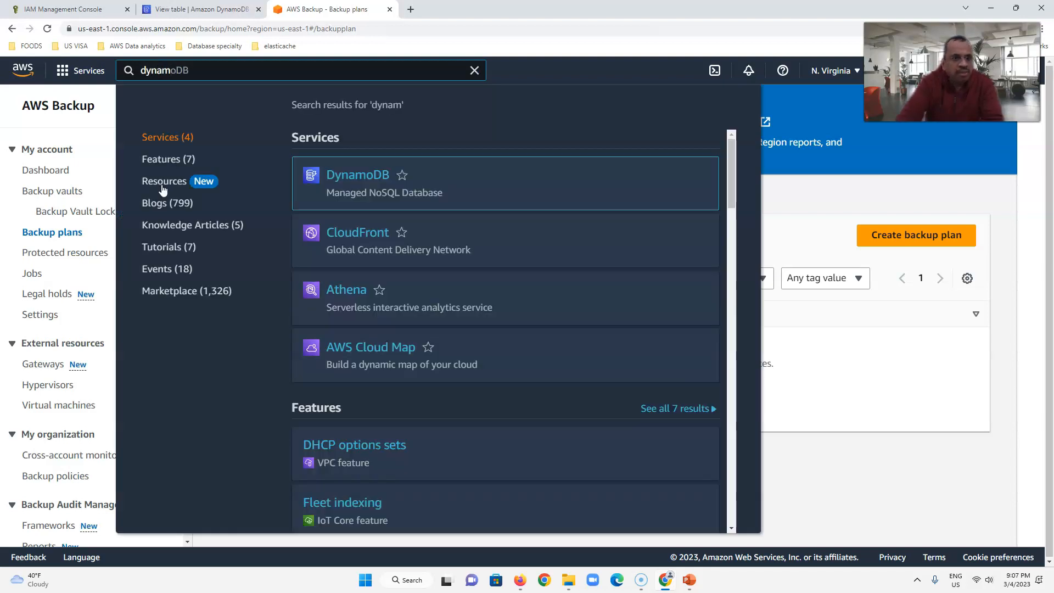
left_click(343, 179)
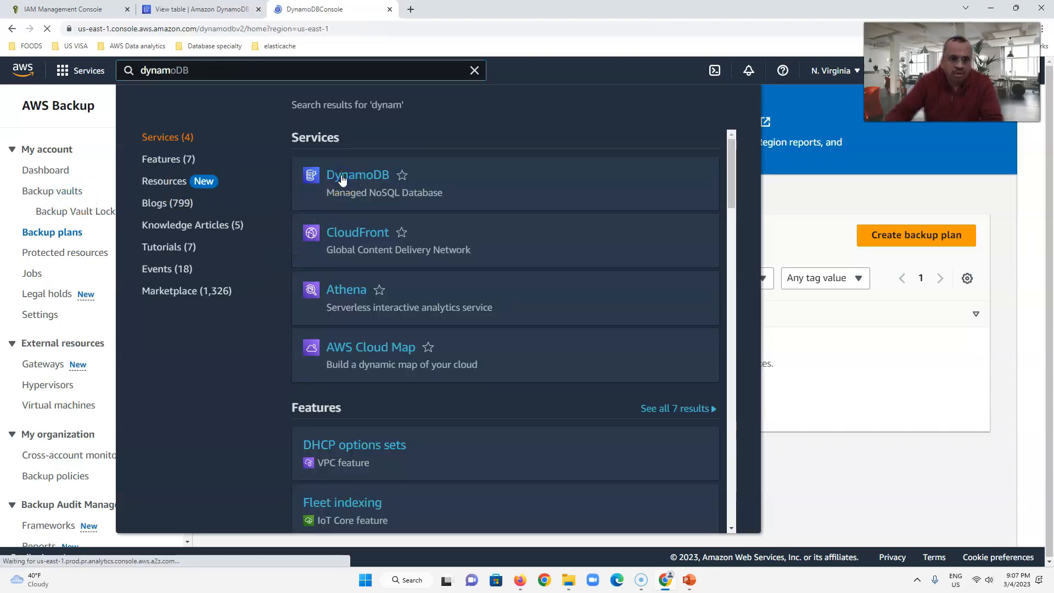
left_click(40, 173)
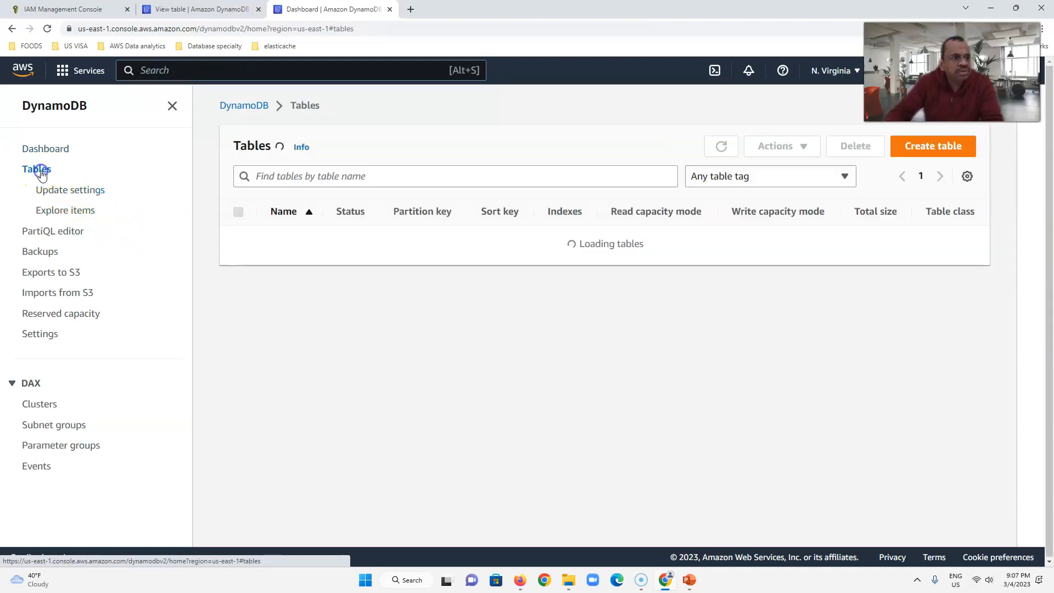
left_click(279, 240)
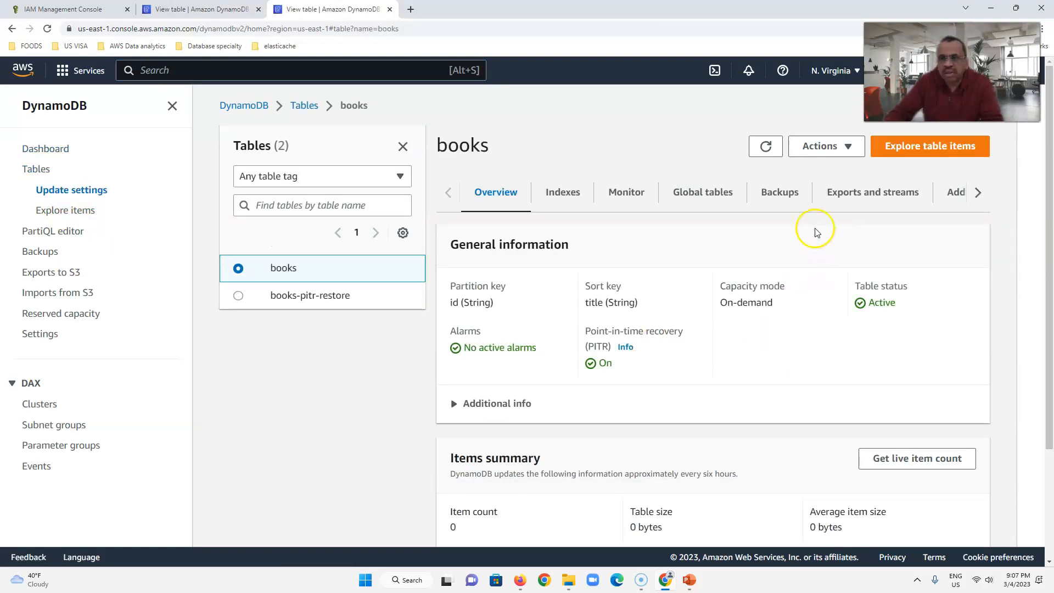
left_click(778, 193)
- Start an on-demand backup of the books table with customized settings, using Backup with DynamoDB as the backup management
scroll(776, 388, "down", 2)
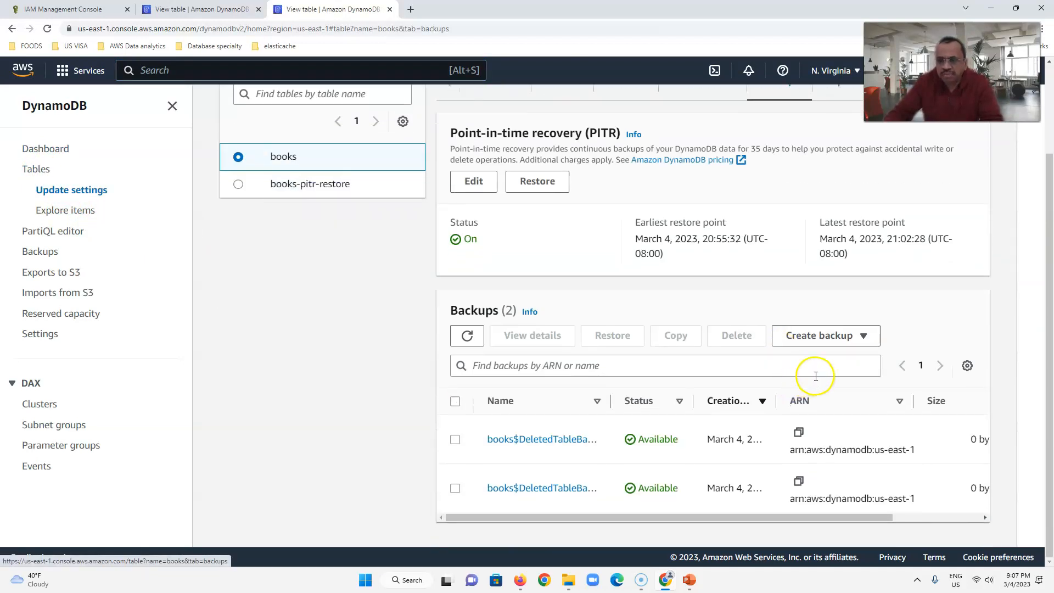
left_click(844, 336)
left_click(829, 358)
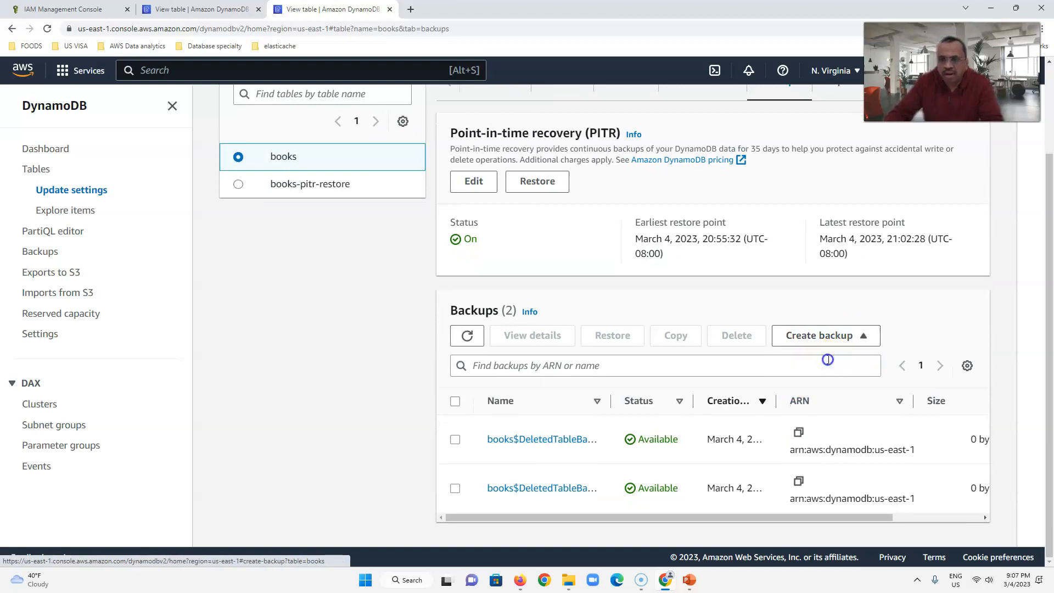
scroll(296, 400, "down", 2)
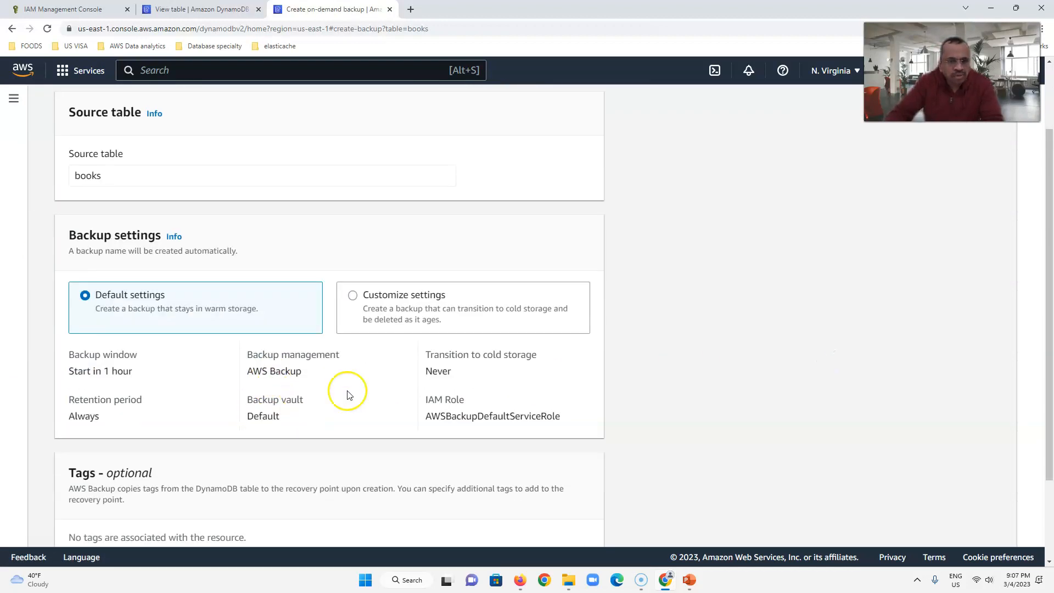
left_click(425, 295)
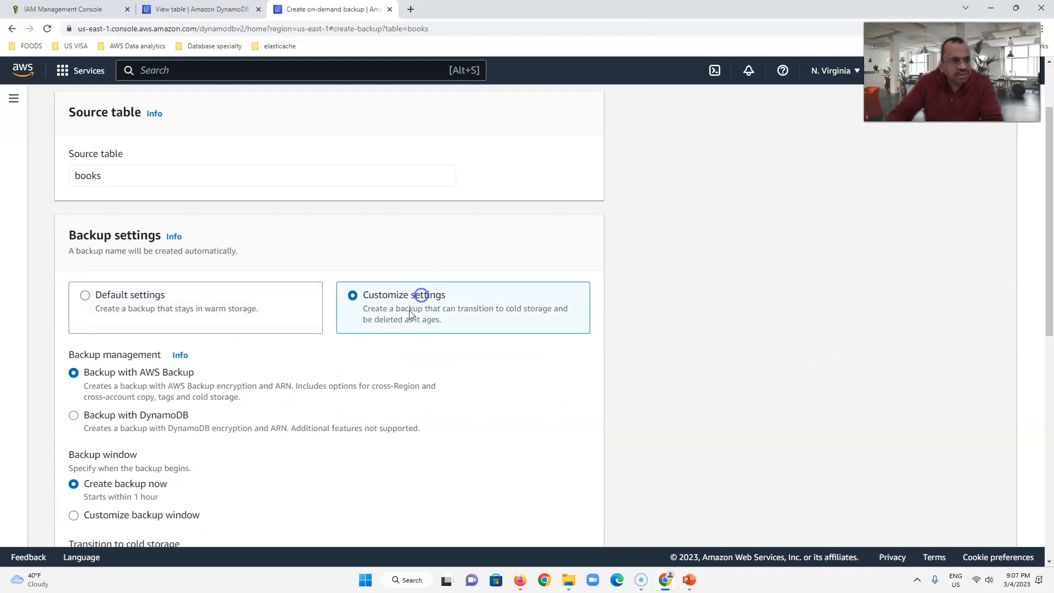
scroll(165, 371, "down", 3)
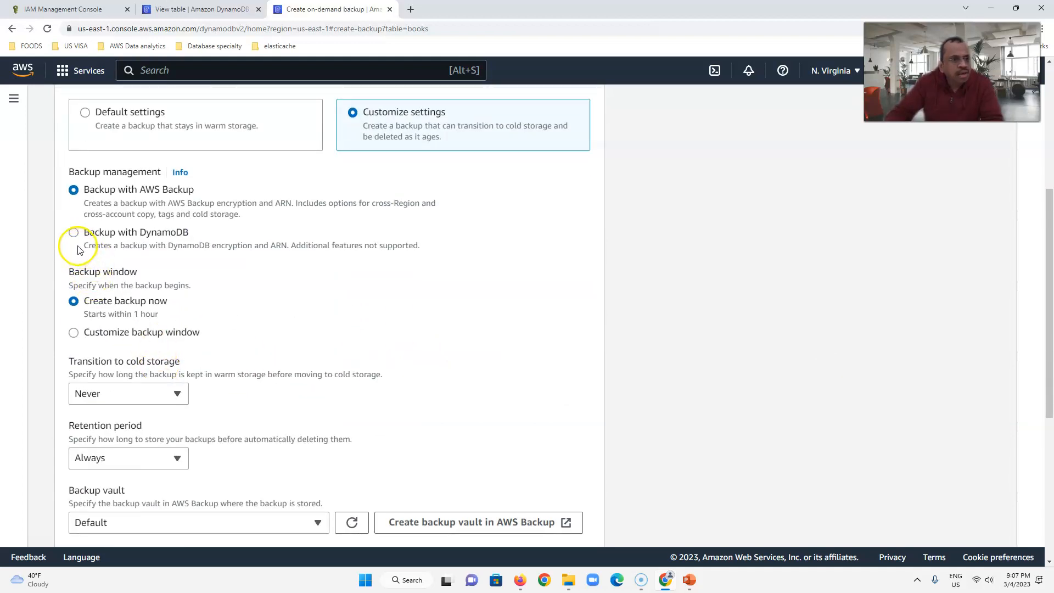
left_click(74, 237)
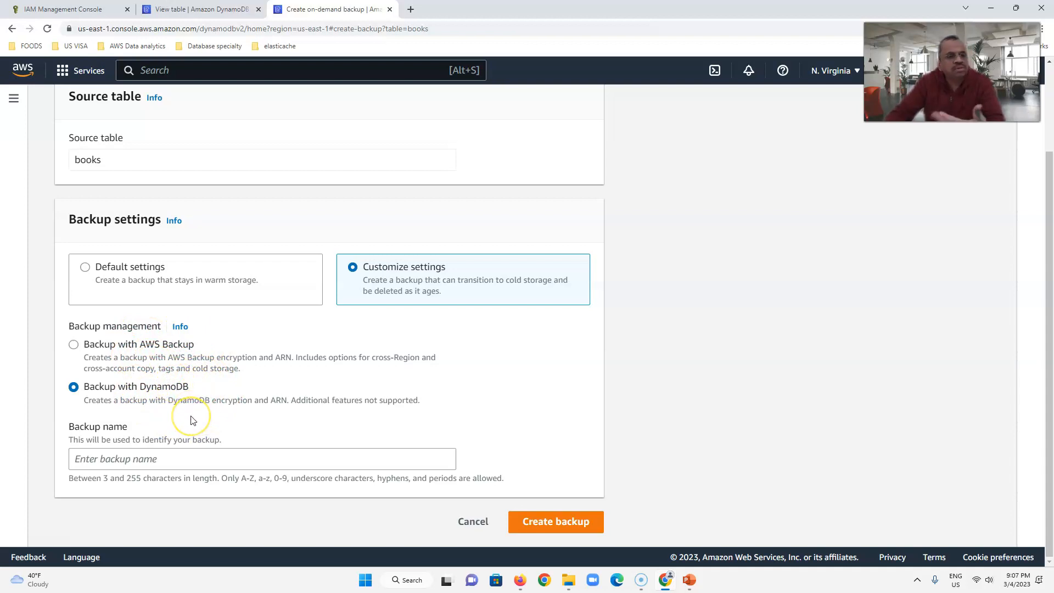
- Name the backup books-backup and create it
left_click(191, 463)
type("books-")
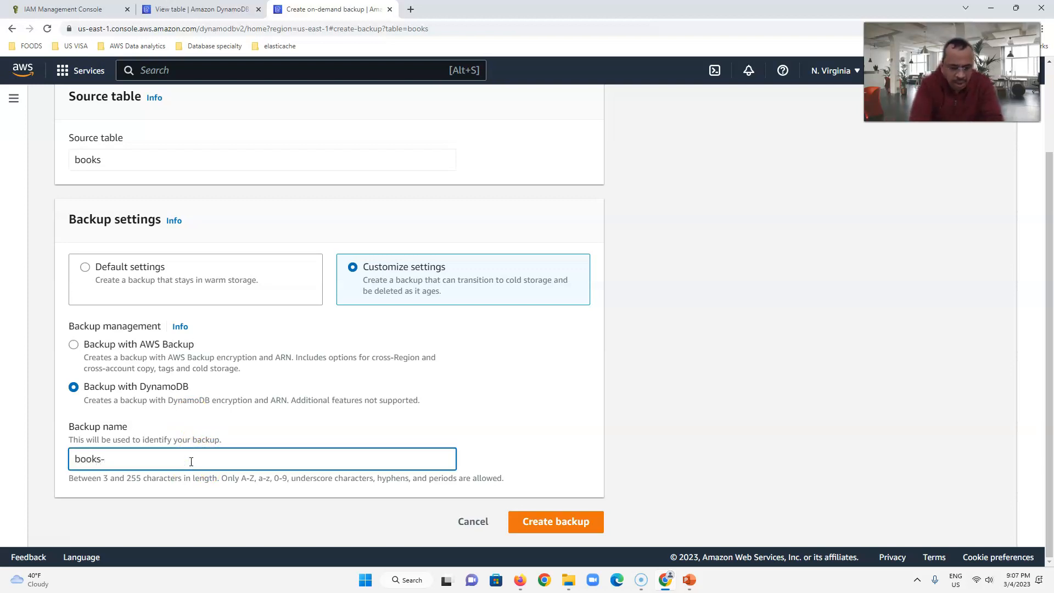
type("backup")
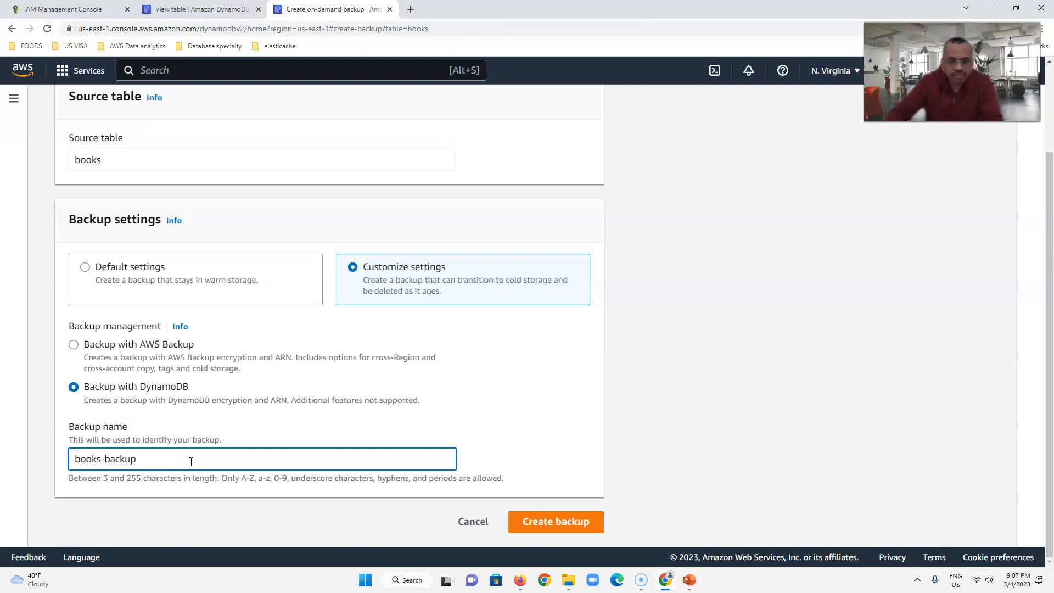
left_click(560, 528)
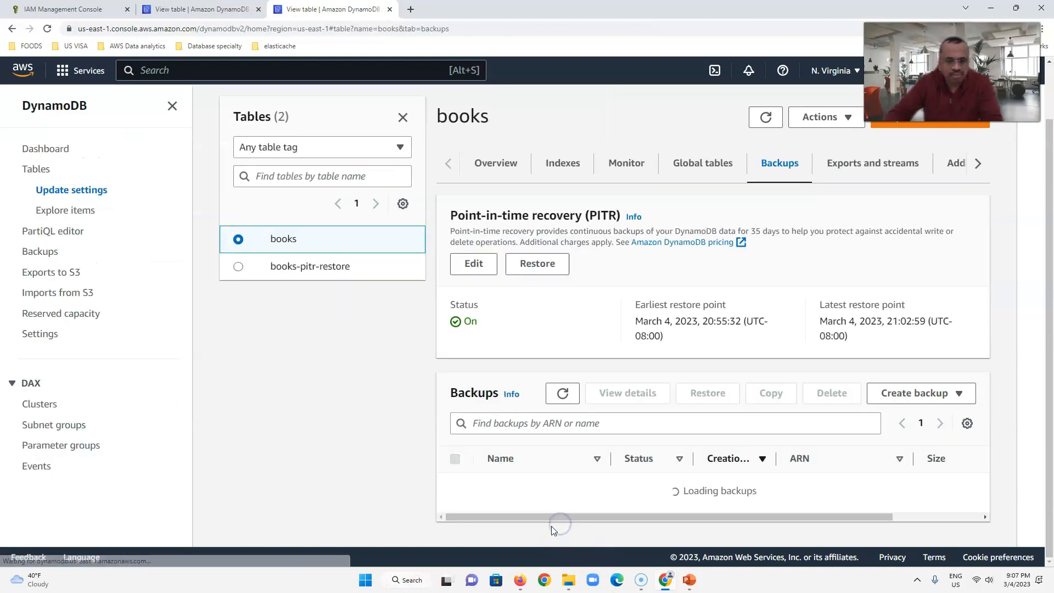
- Start a restore from the books-backup backup and name the restored table books-restore-from-backup
scroll(595, 439, "down", 2)
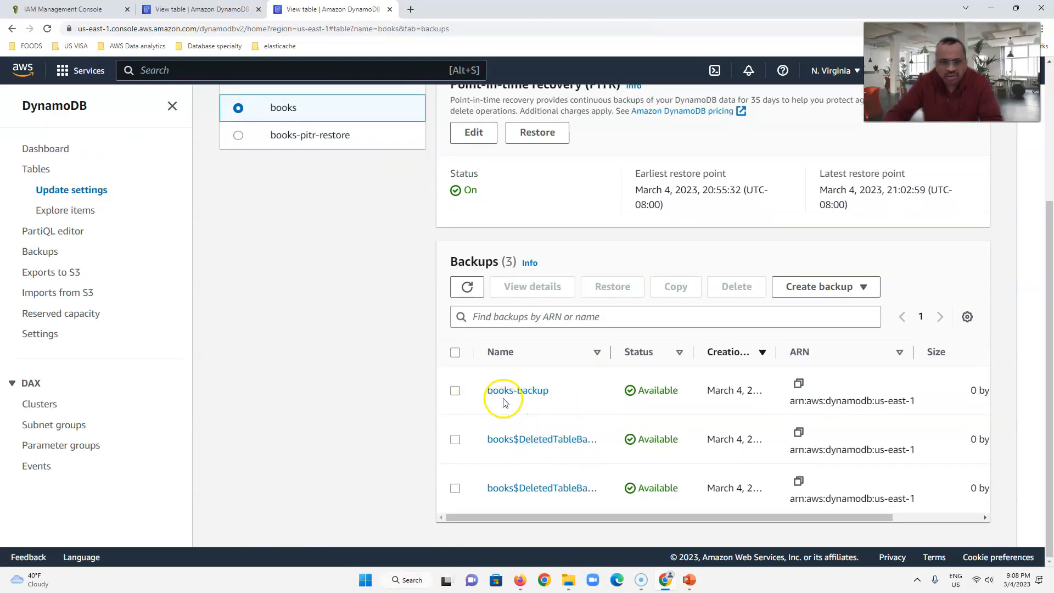
left_click(532, 395)
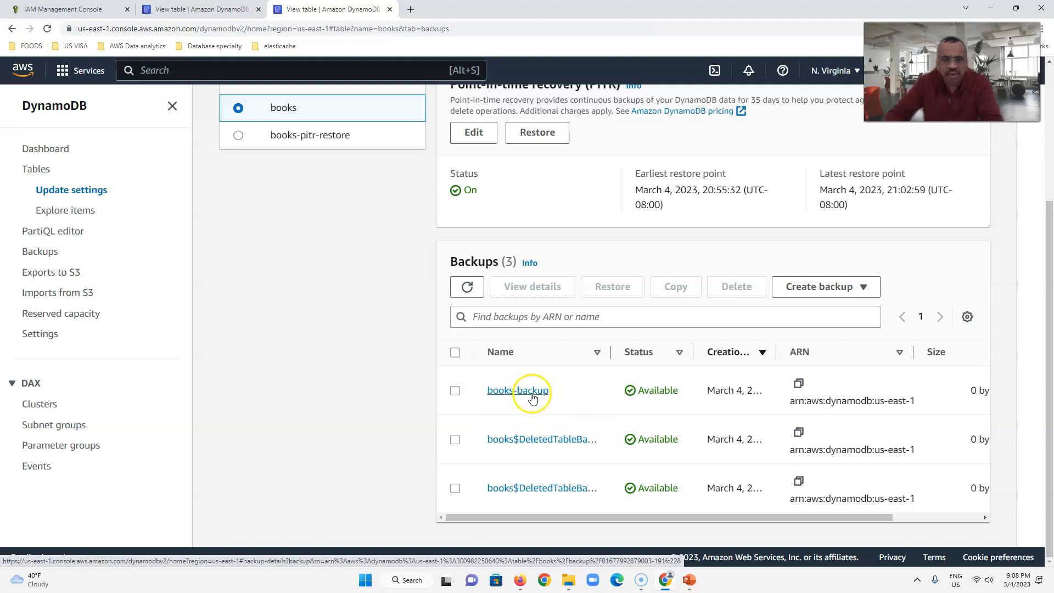
left_click(454, 391)
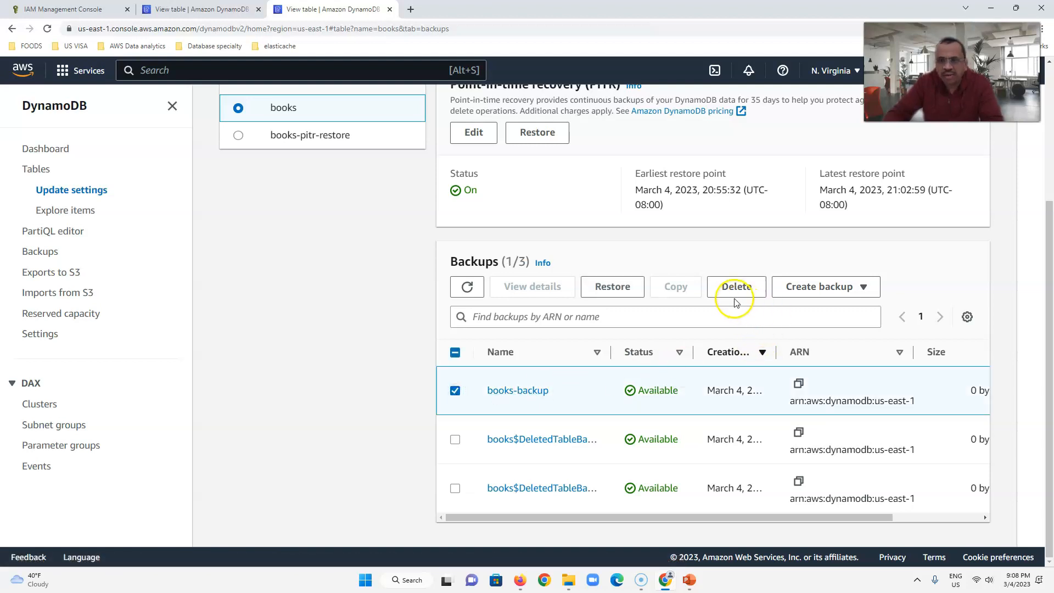
left_click(612, 285)
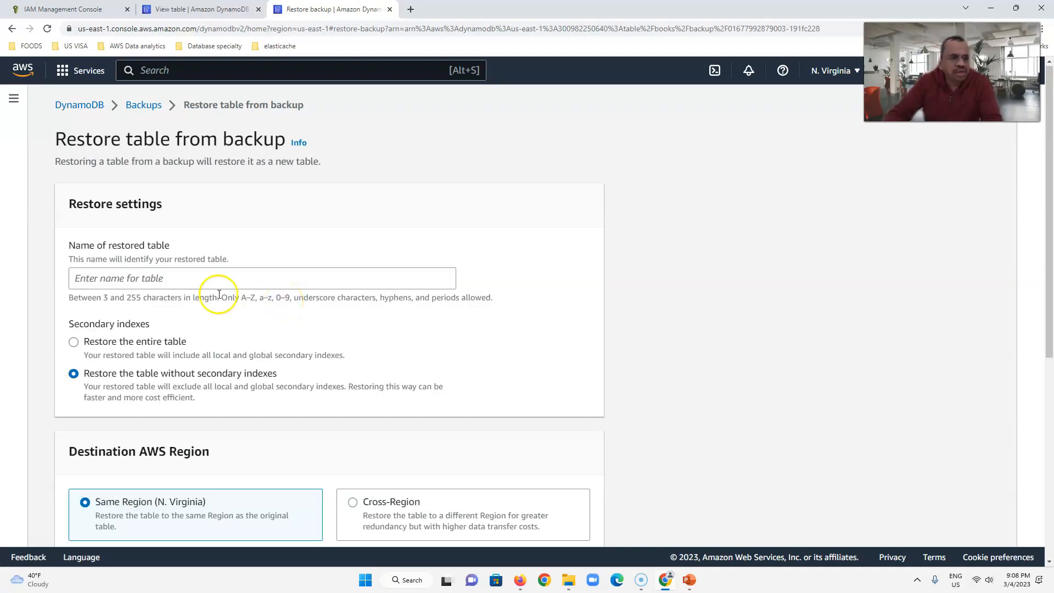
left_click(208, 280)
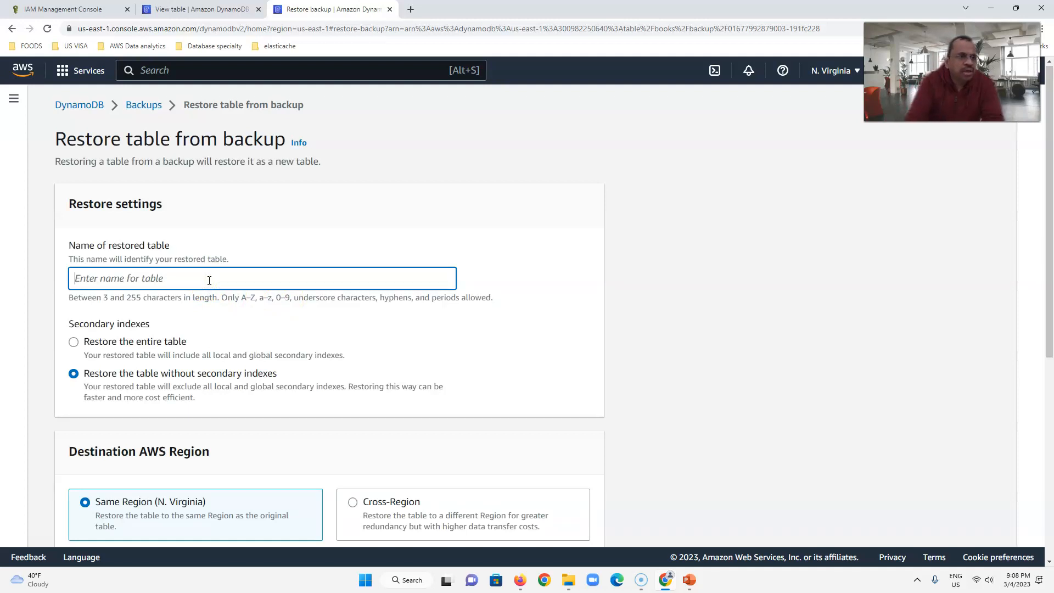
type("books-restore-from-backup")
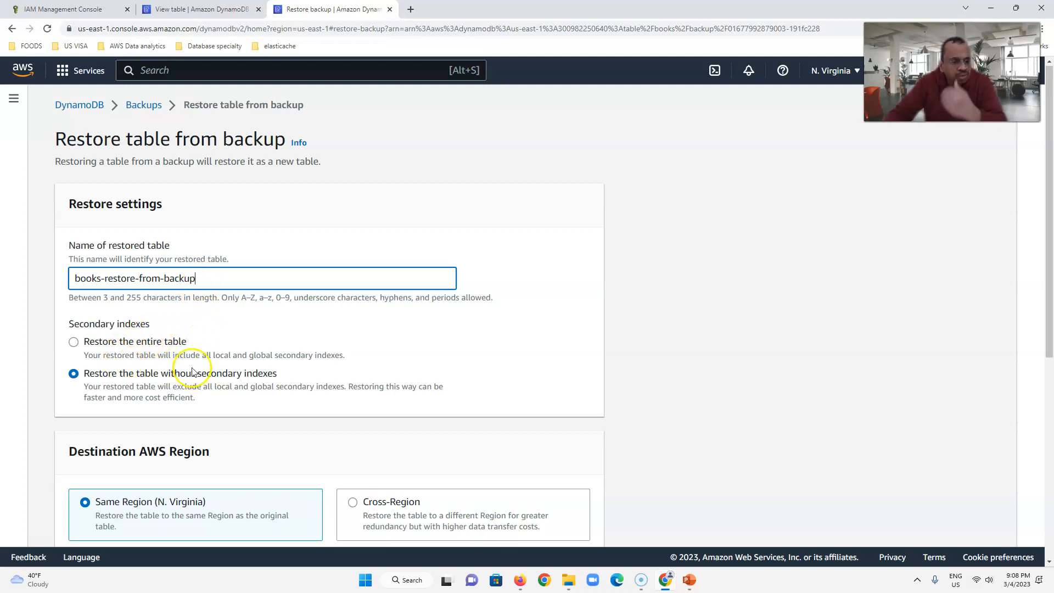
- Restore the entire table in the same region (N. Virginia) with the encryption key owned by Amazon DynamoDB, and refresh the tables list
scroll(188, 351, "down", 2)
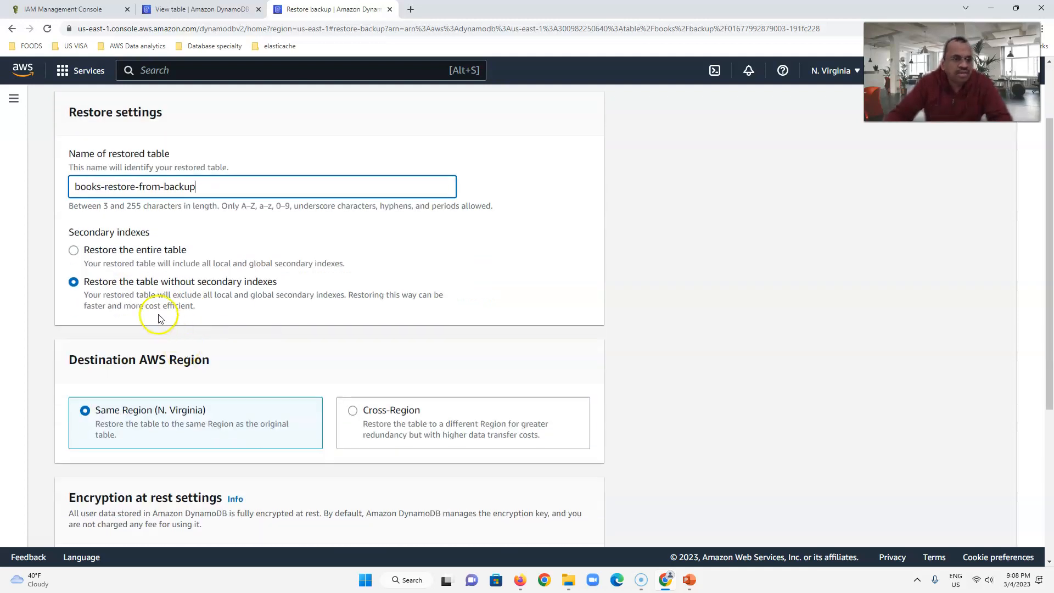
left_click(118, 253)
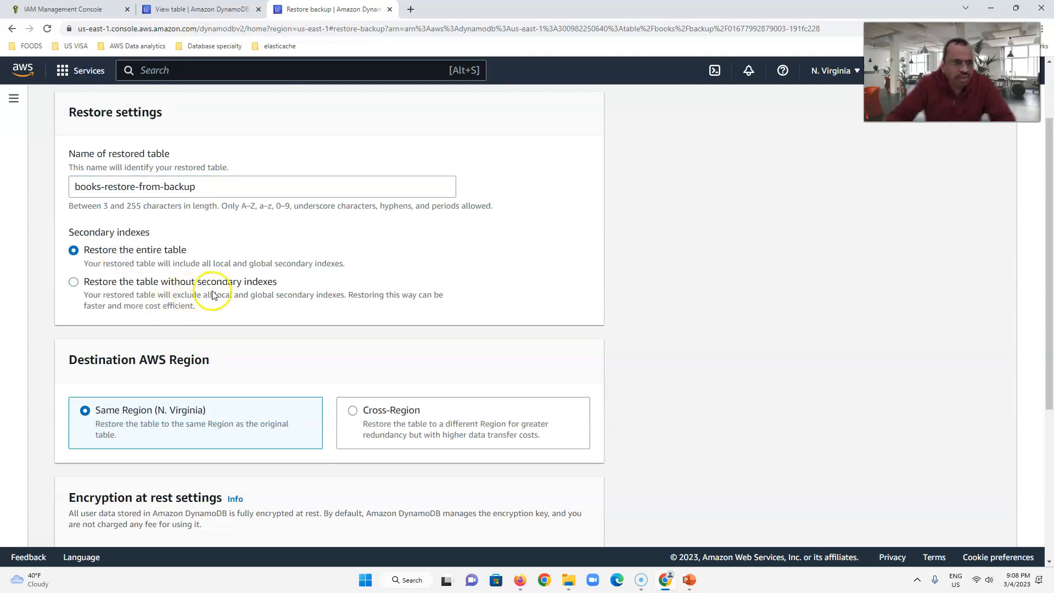
scroll(269, 400, "down", 2)
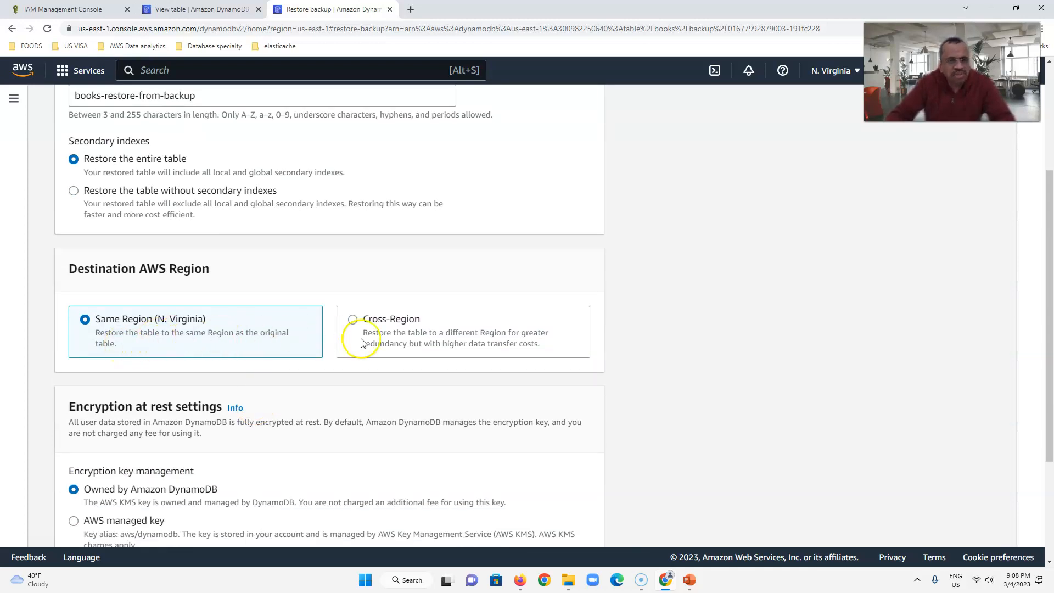
scroll(368, 346, "down", 2)
scroll(362, 357, "down", 2)
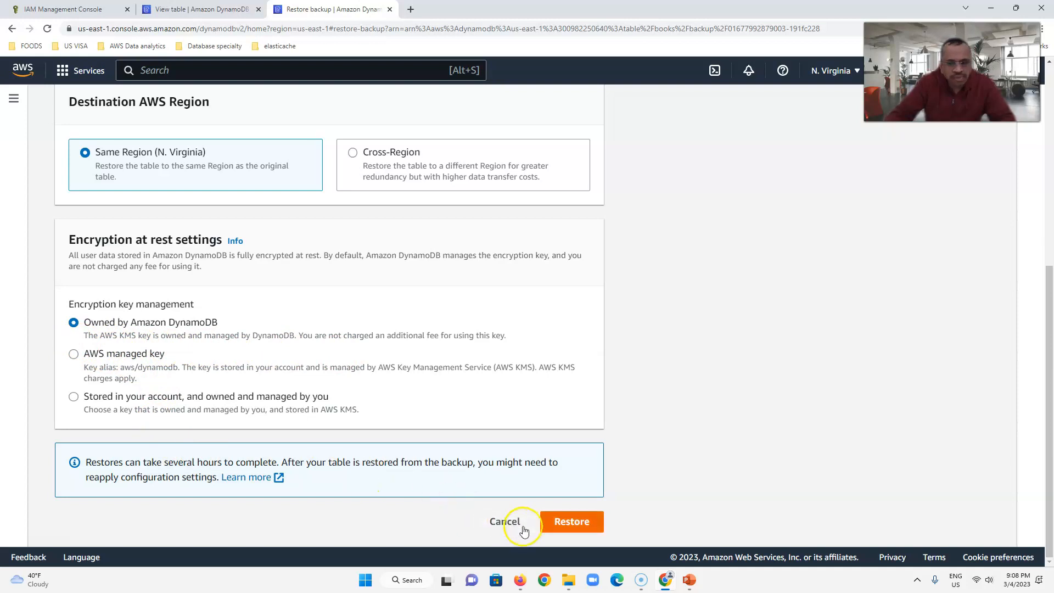
left_click(555, 528)
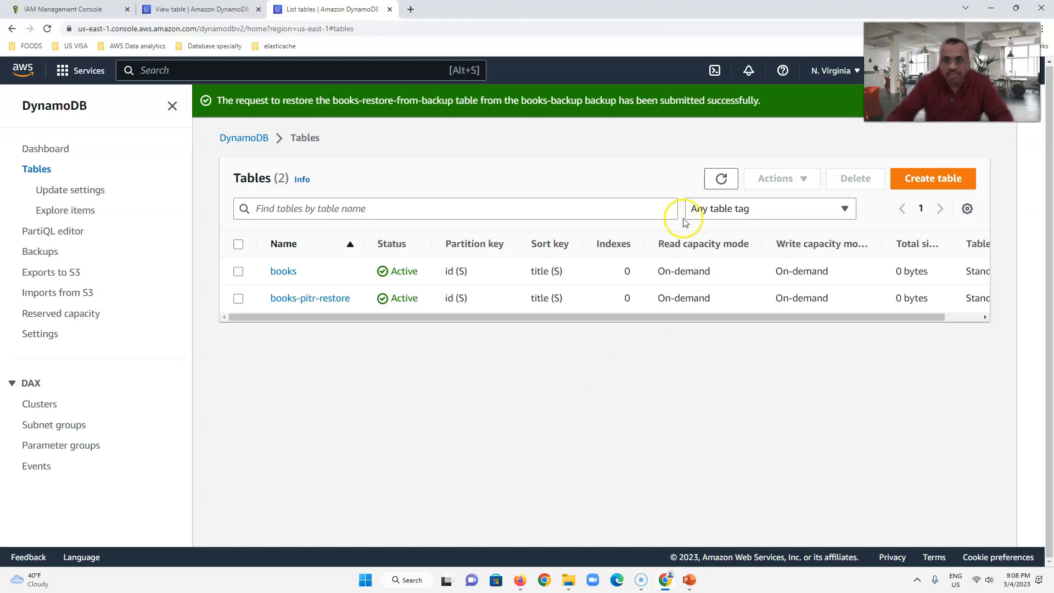
left_click(721, 179)
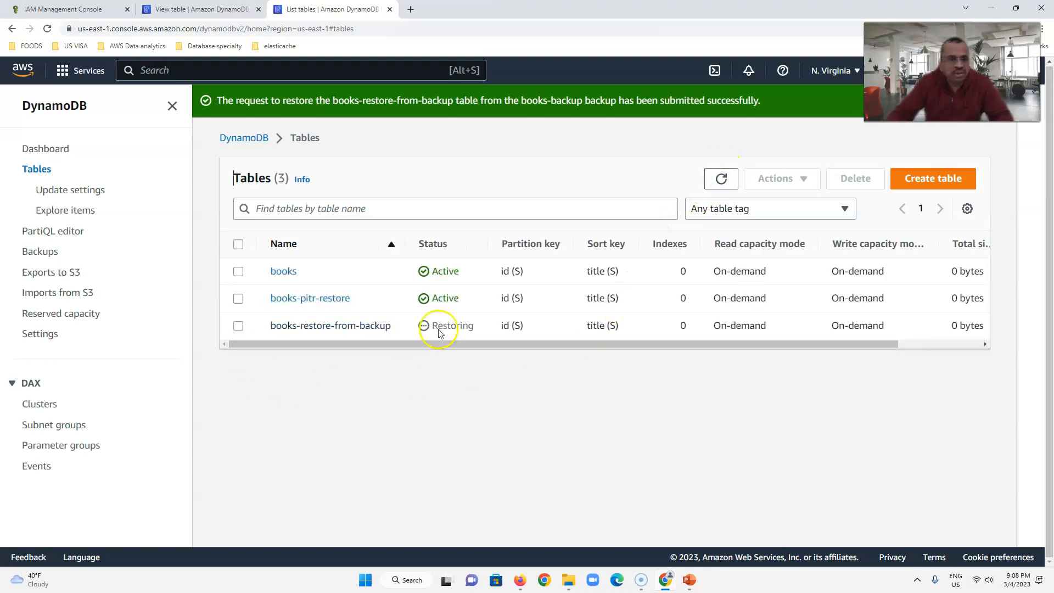